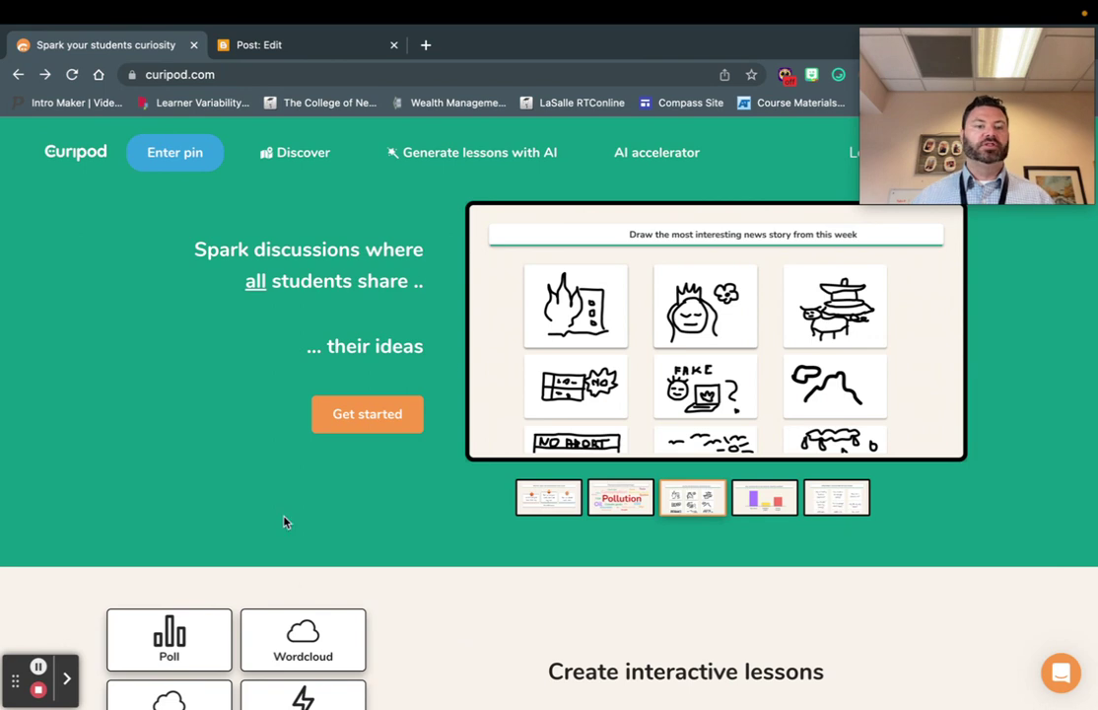
Step: Sign in to Curipod with a Google account, retrying the Google sign-in once
scroll(305, 574, down, 5)
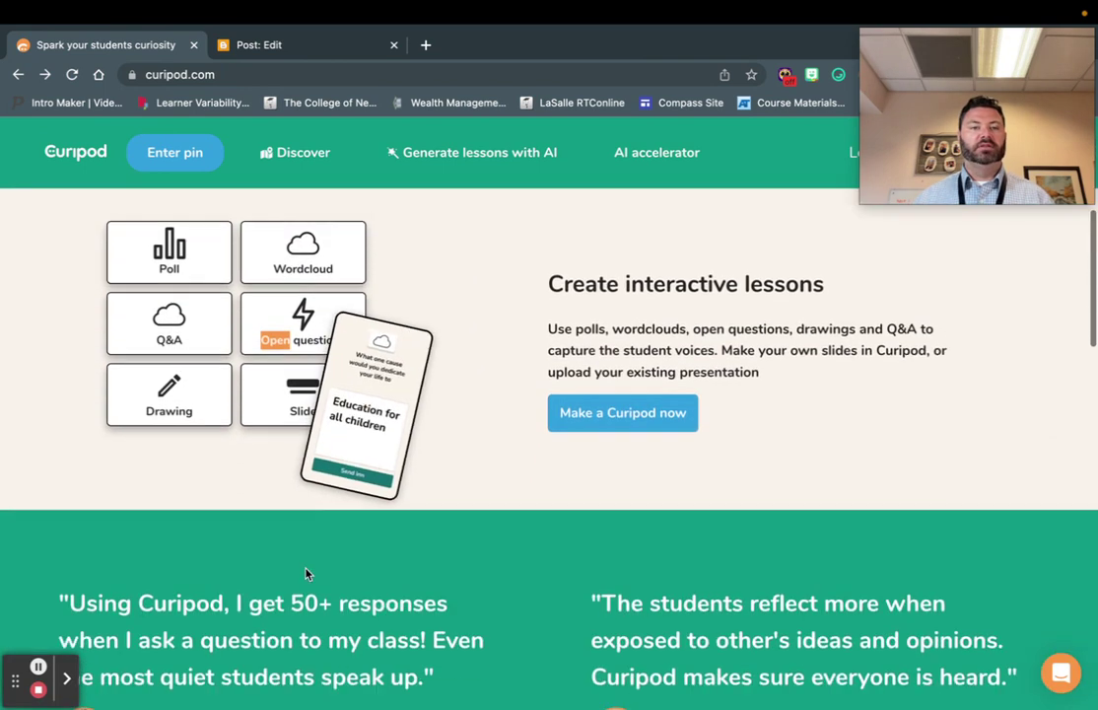
scroll(306, 573, down, 4)
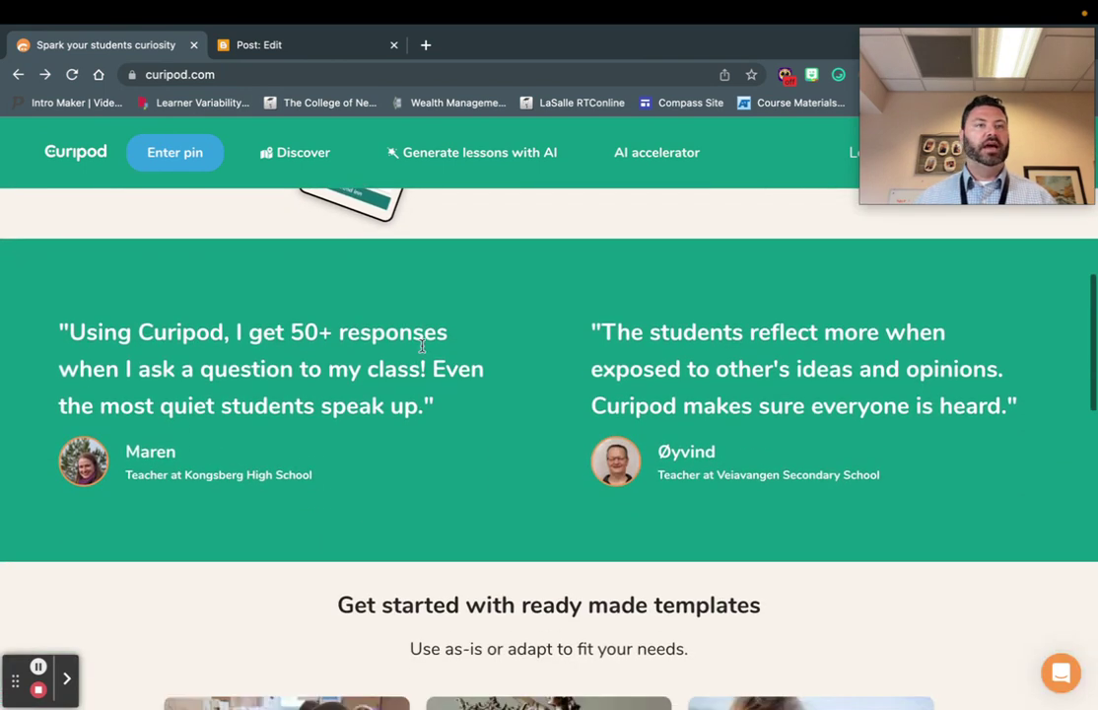
scroll(414, 365, down, 6)
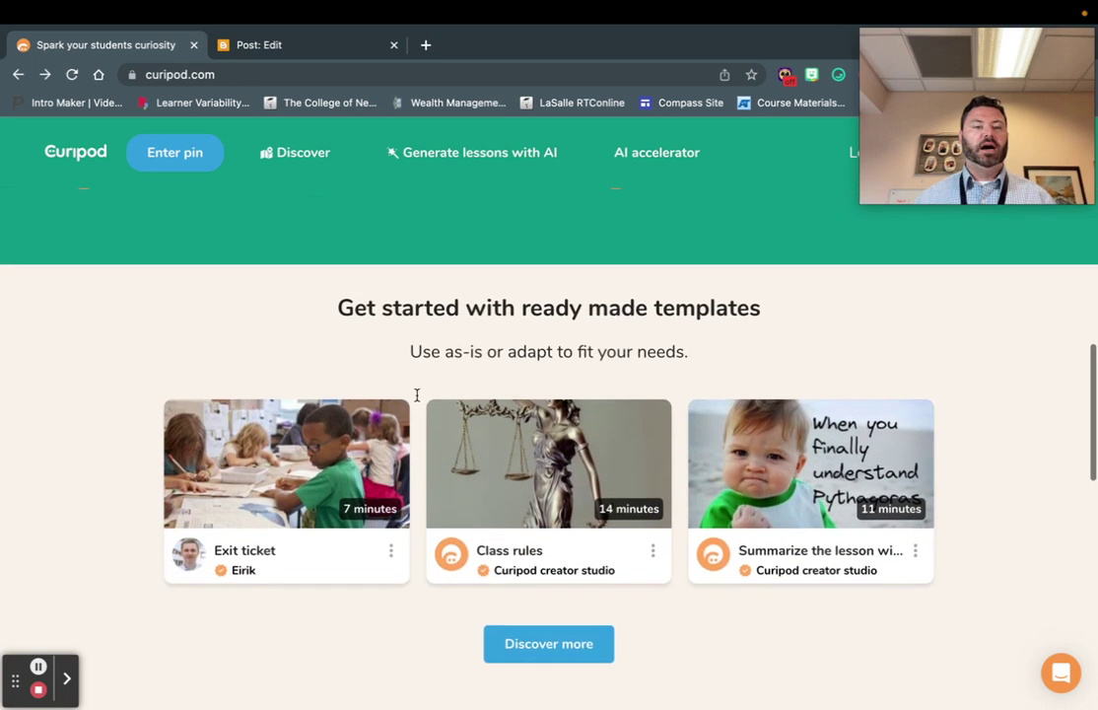
scroll(416, 401, down, 9)
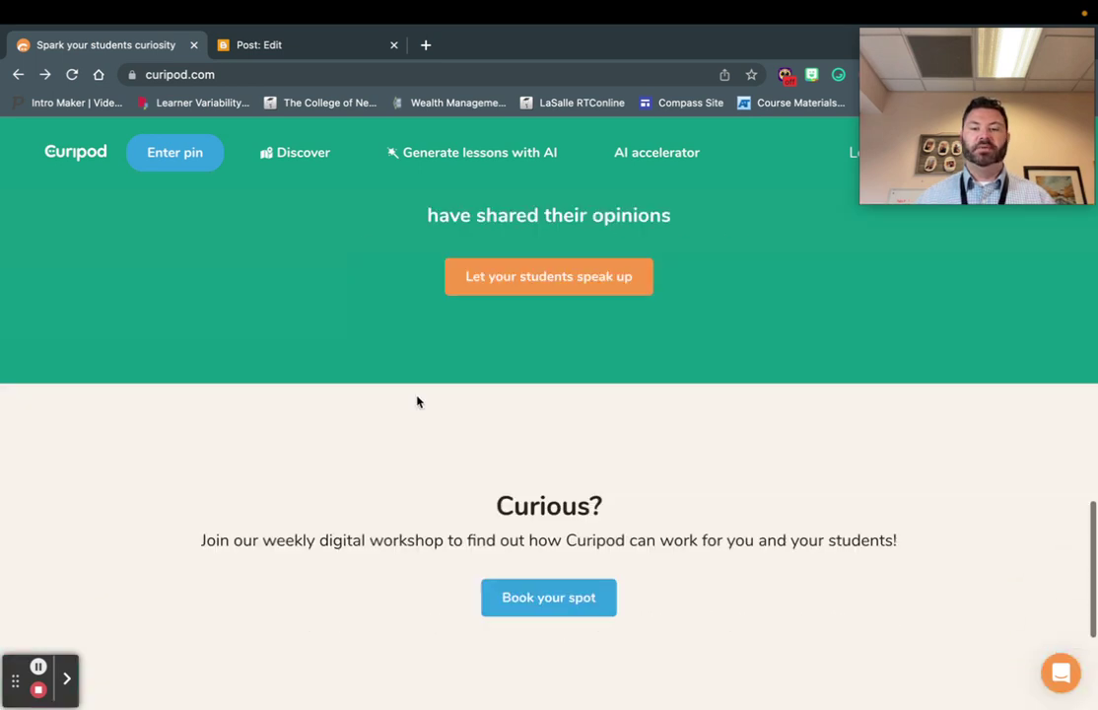
key(Home)
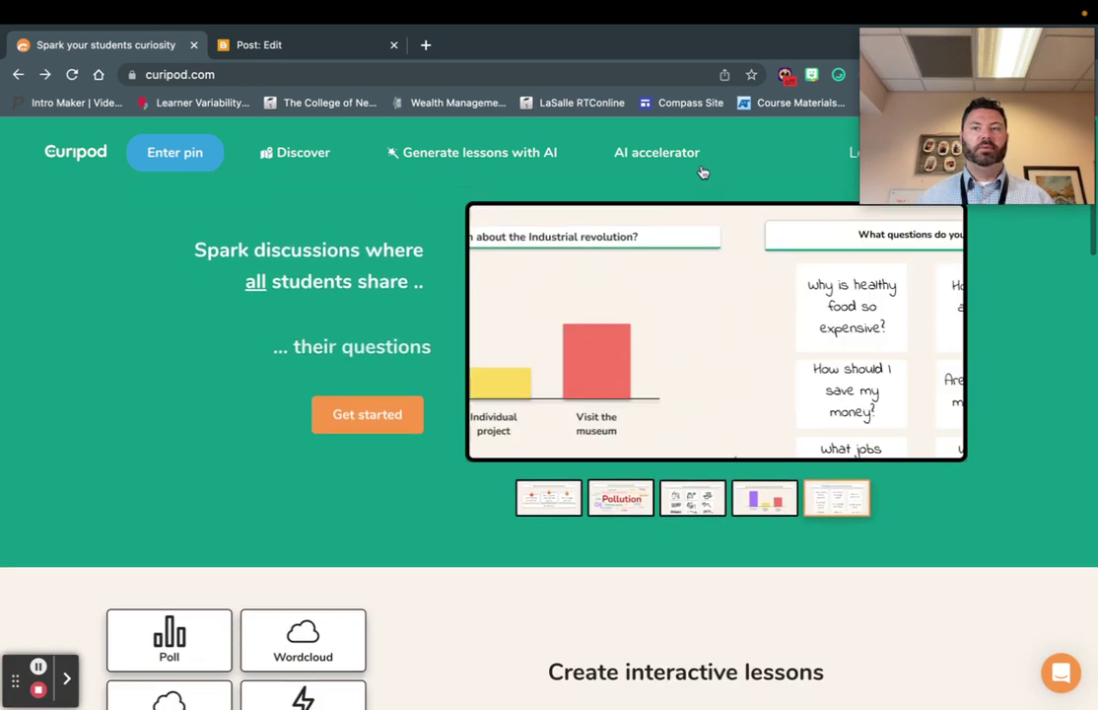
click(852, 156)
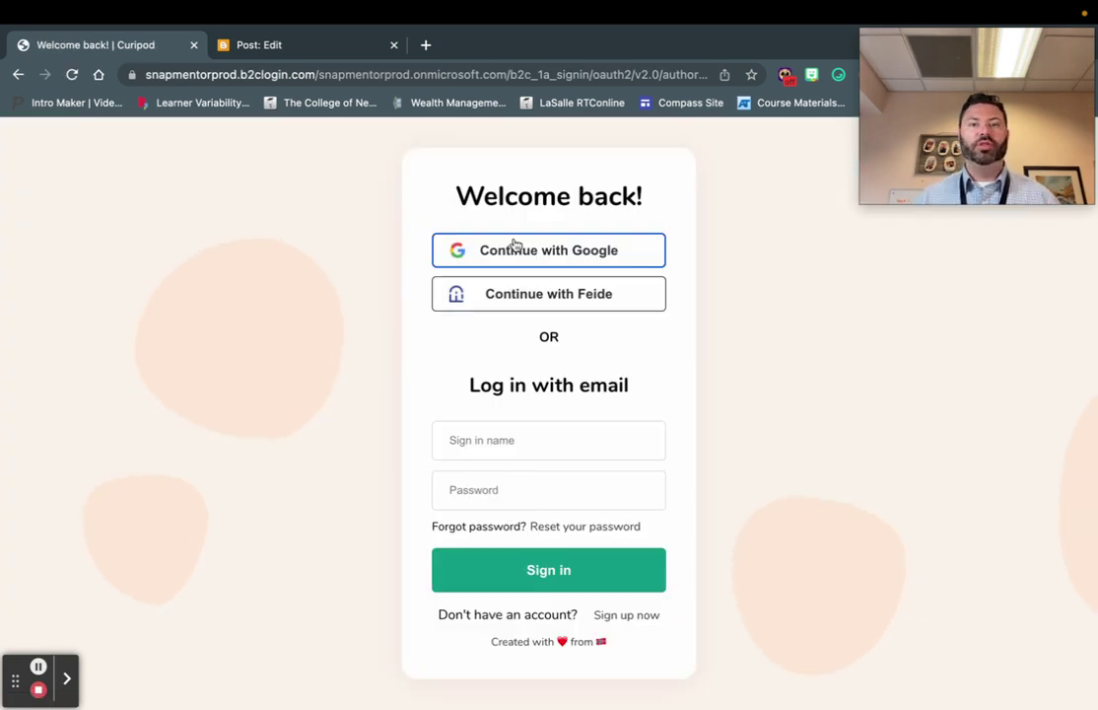
click(580, 253)
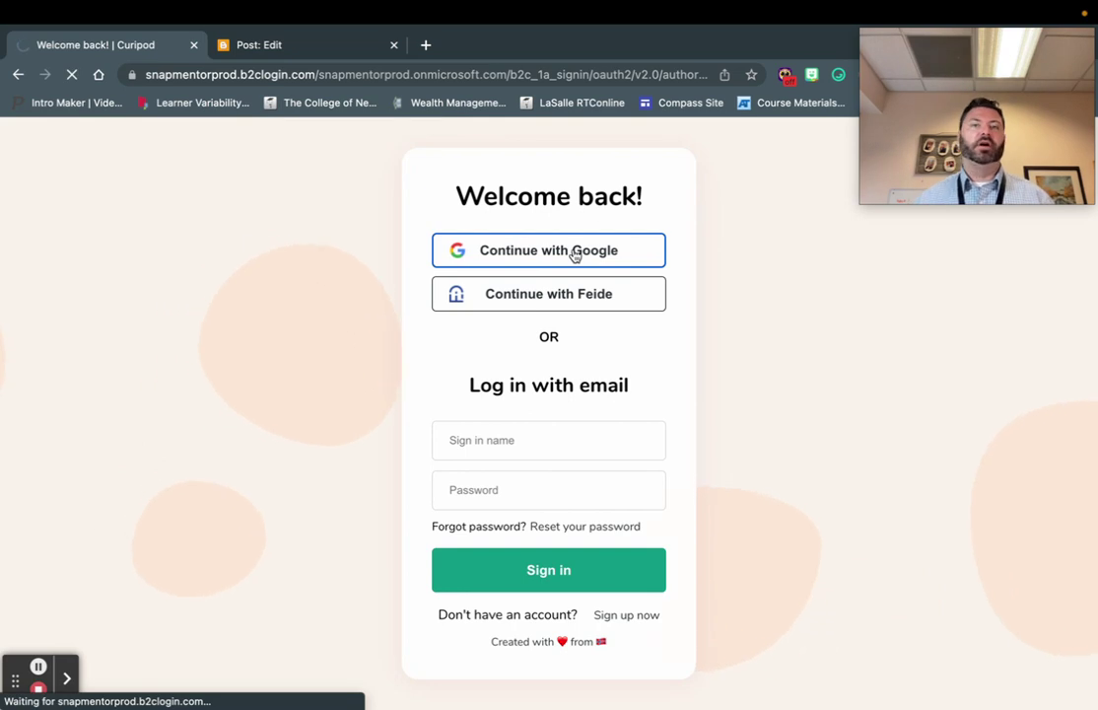
click(572, 253)
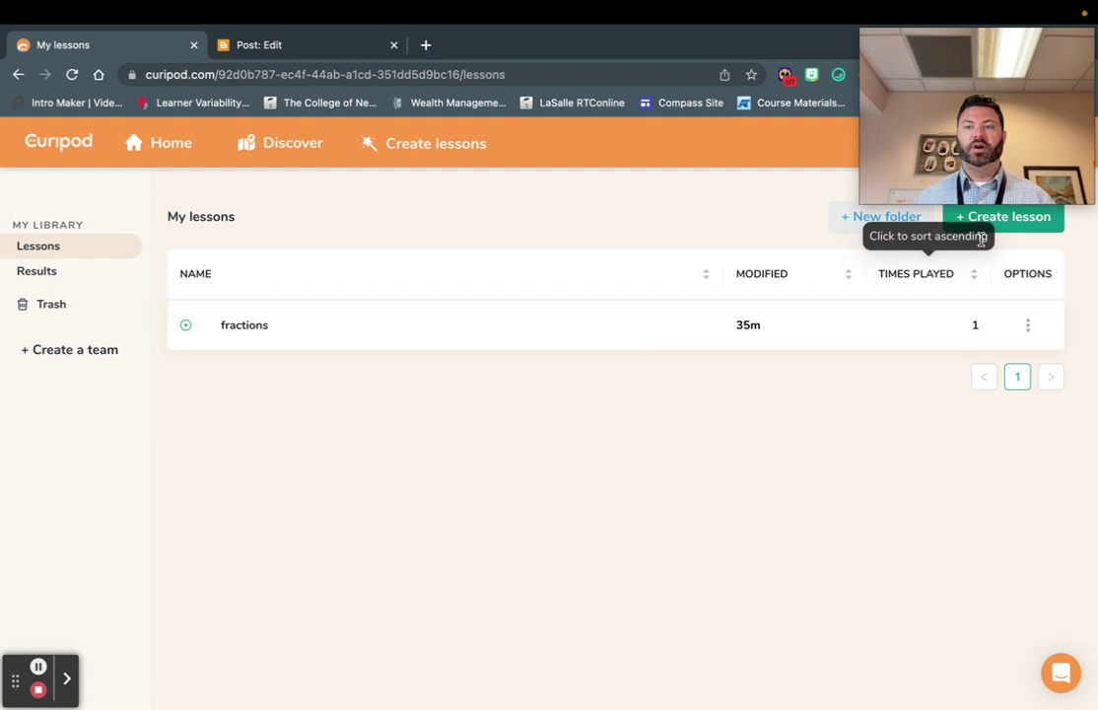
Step: Create a new AI lesson on 'adding fractions' for 4th Grade and generate it
drag(1001, 68, 997, 560)
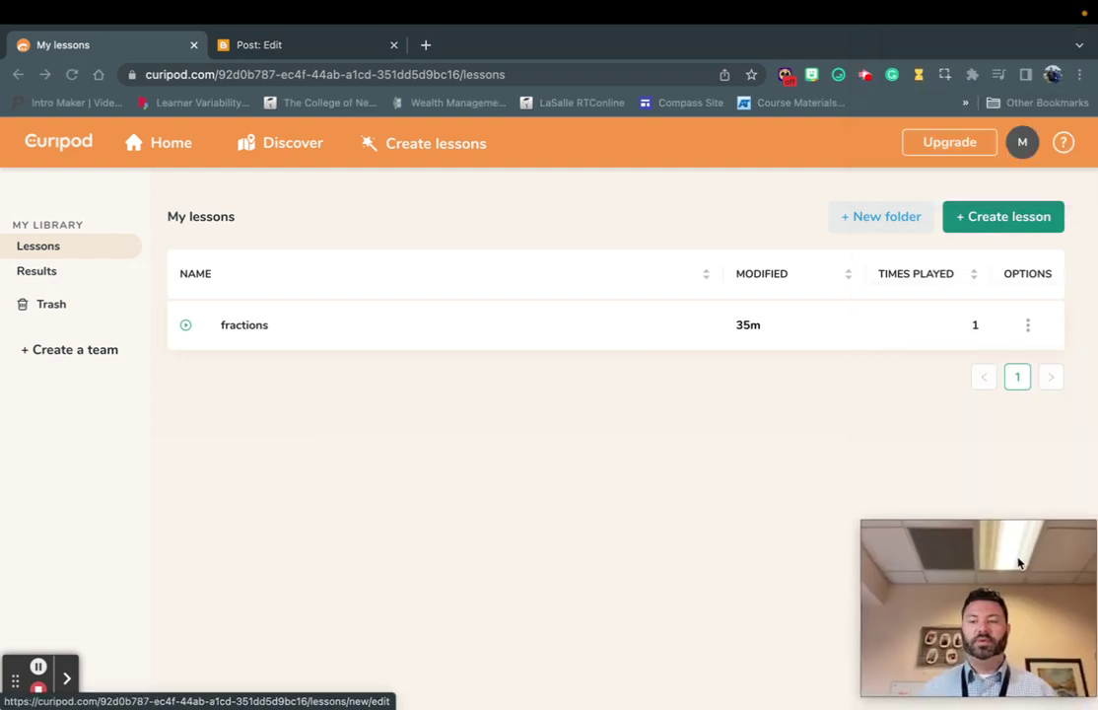
click(1002, 220)
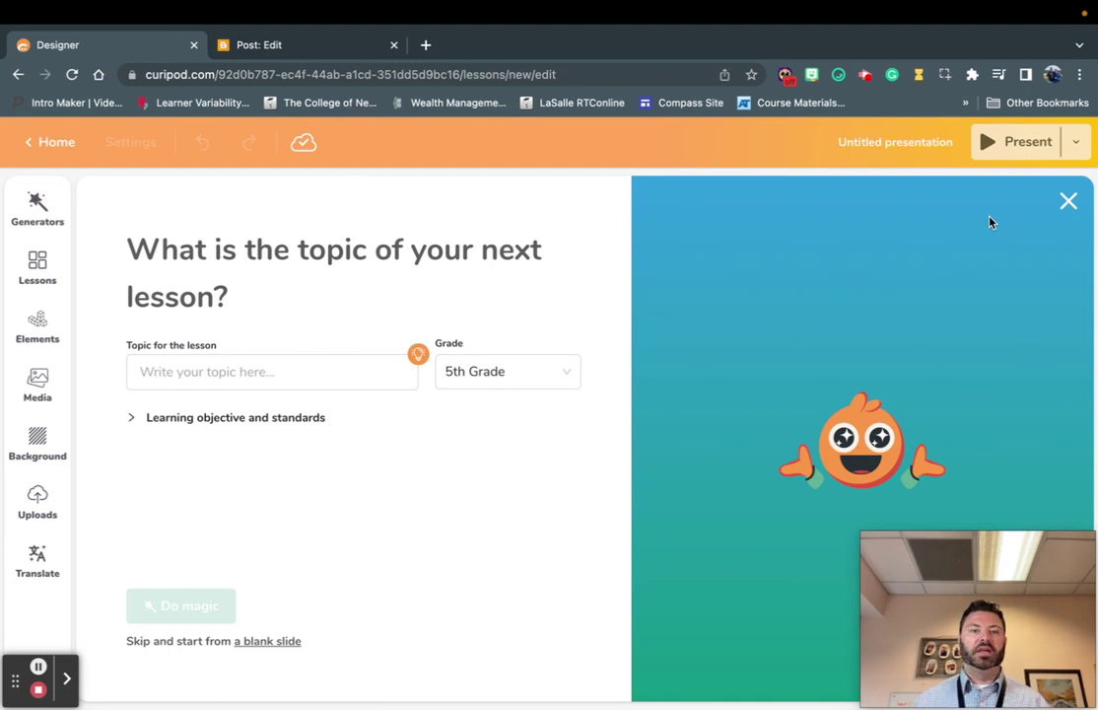
click(221, 361)
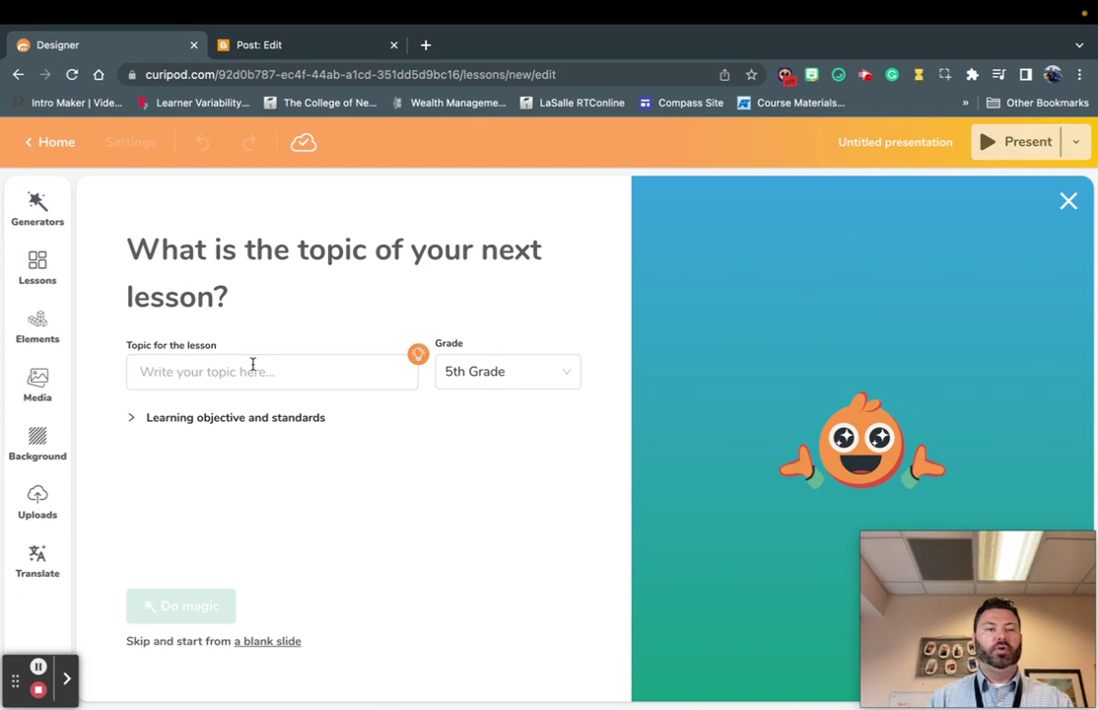
text(adding fractions)
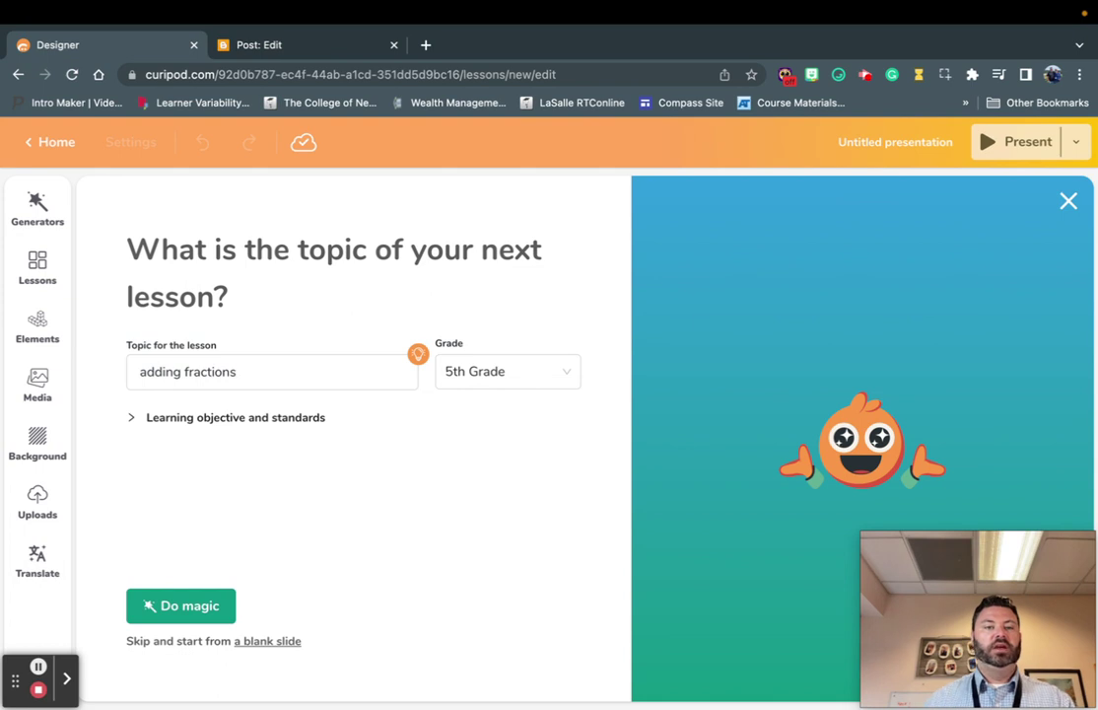
click(453, 381)
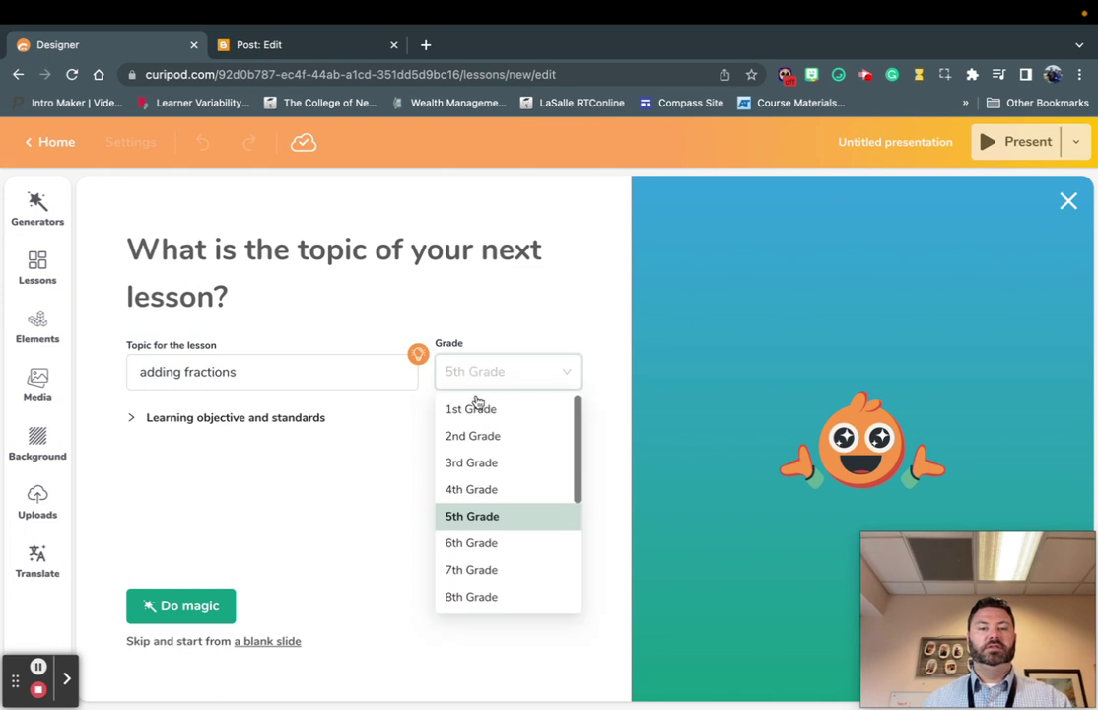
click(479, 490)
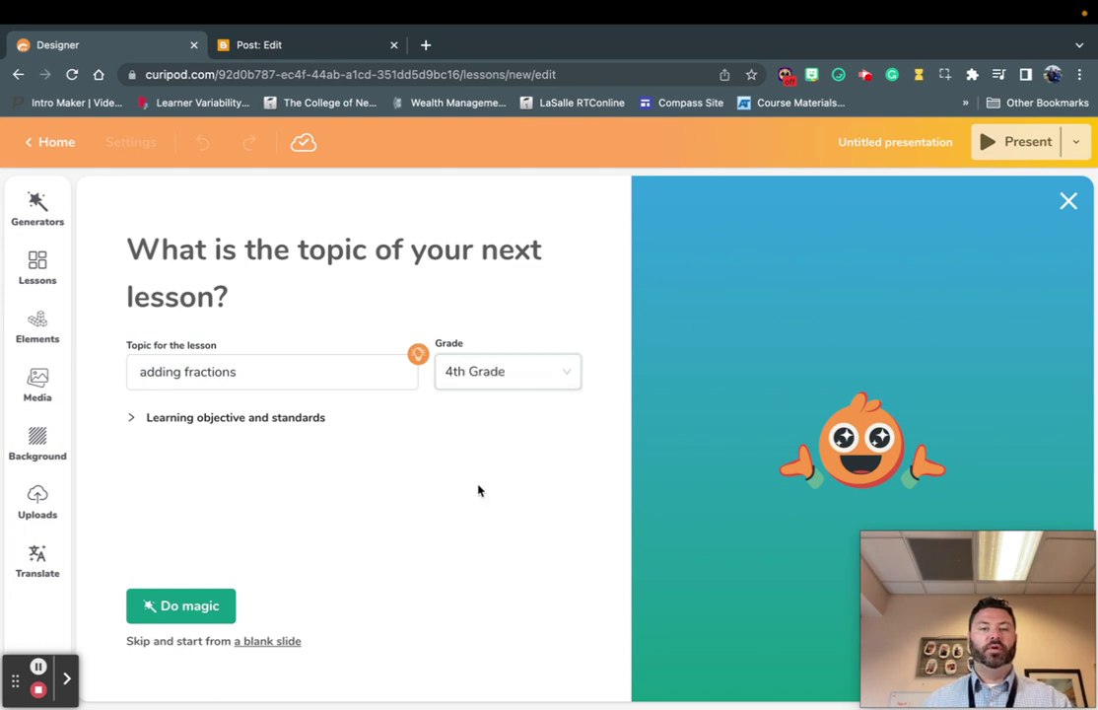
click(213, 613)
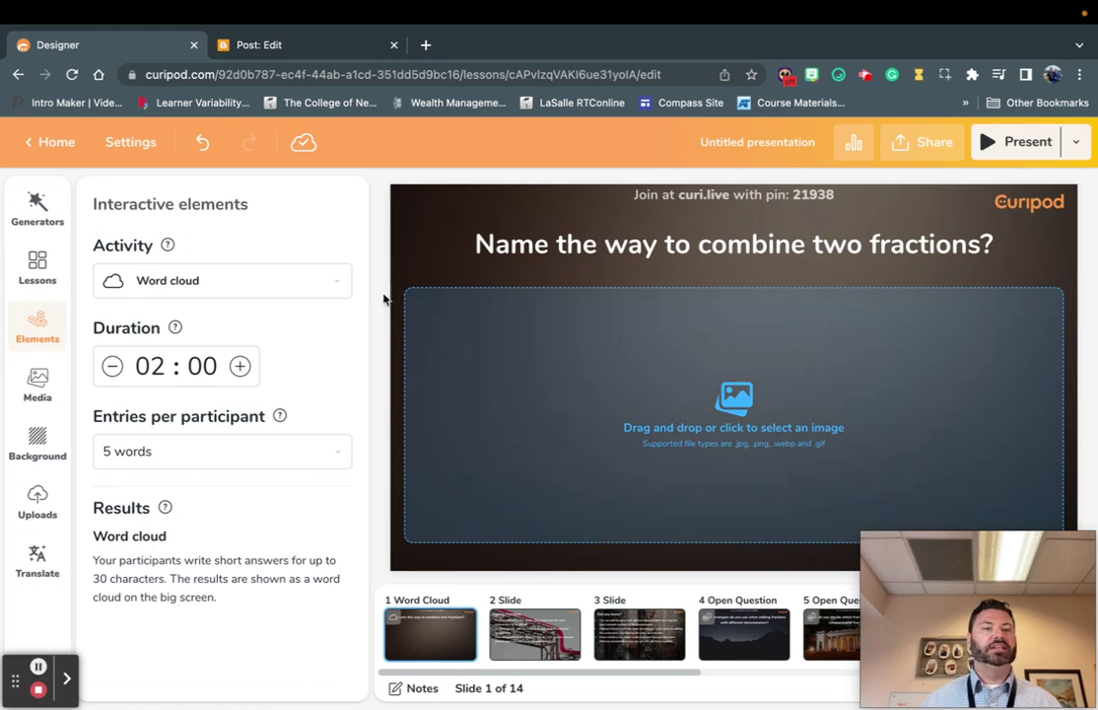
Step: Leave slide 1's activity type unchanged and open slide 2, Adding Fractions, selecting its bullet text
click(331, 288)
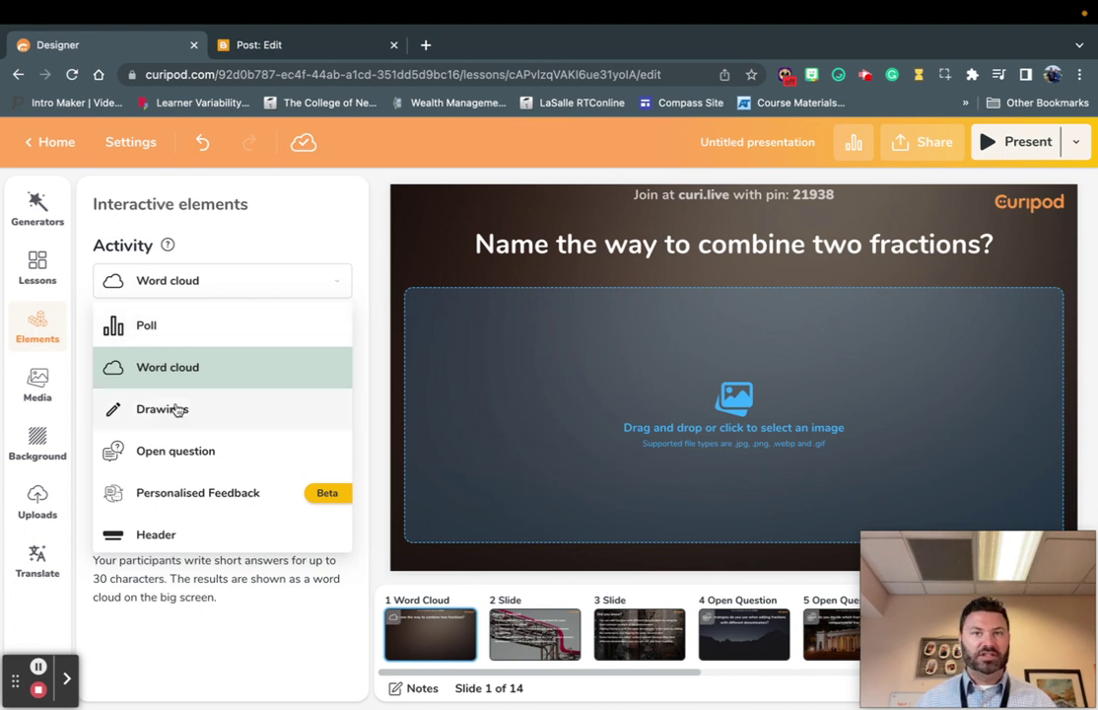
click(373, 299)
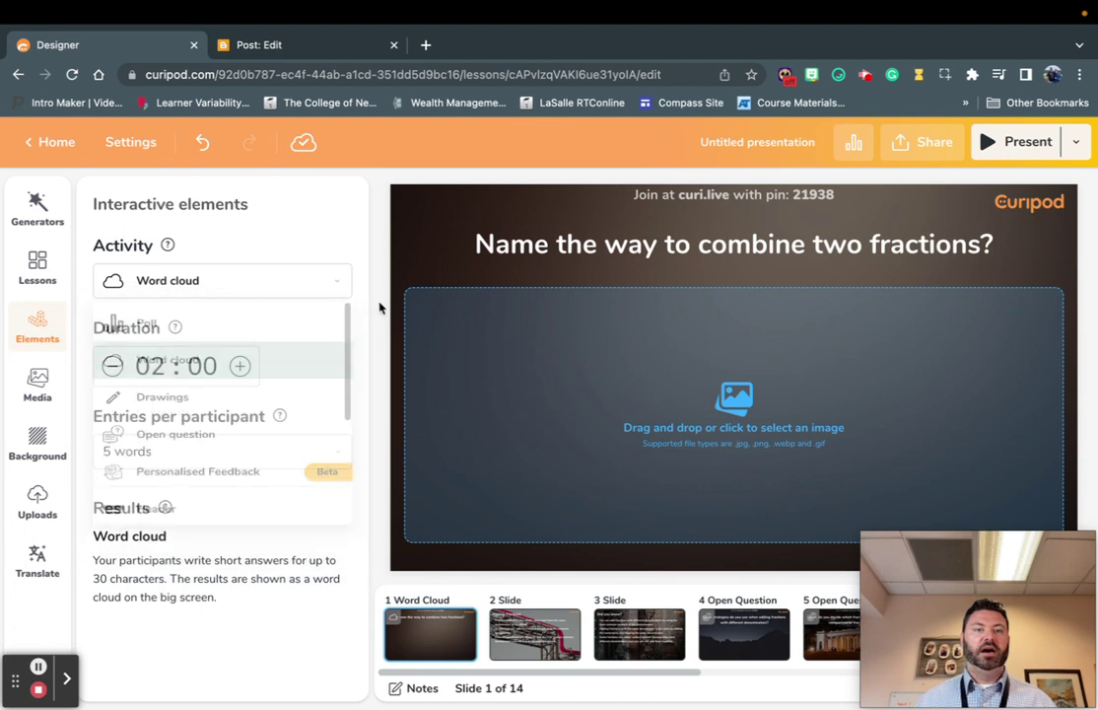
click(541, 652)
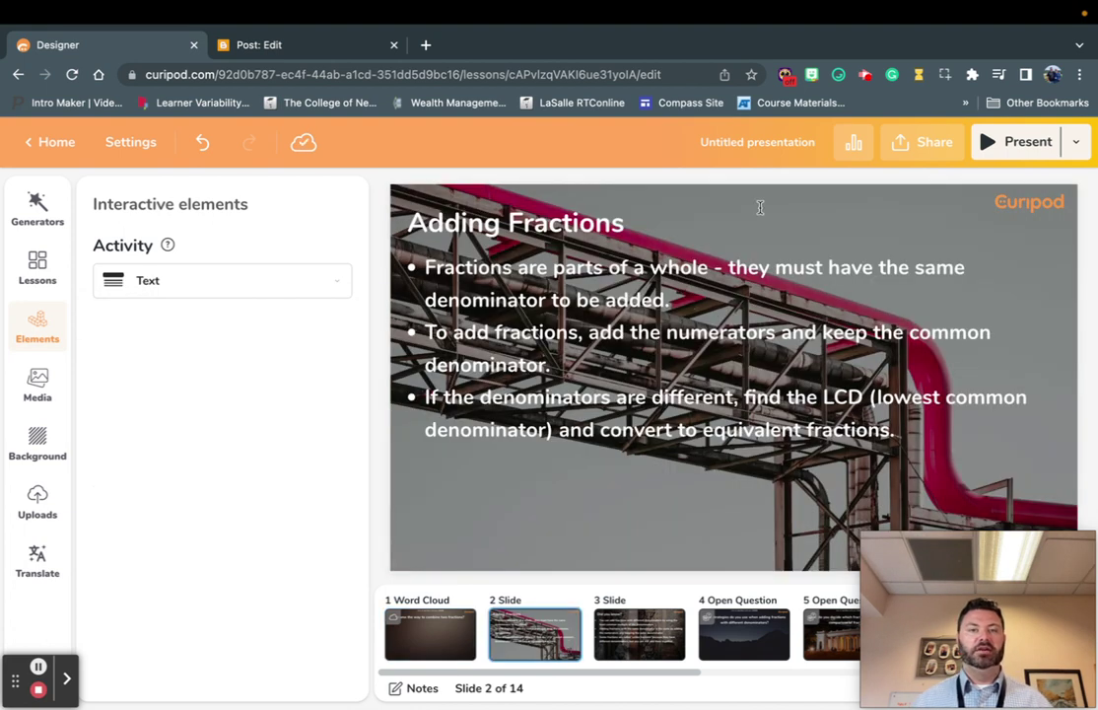
click(683, 359)
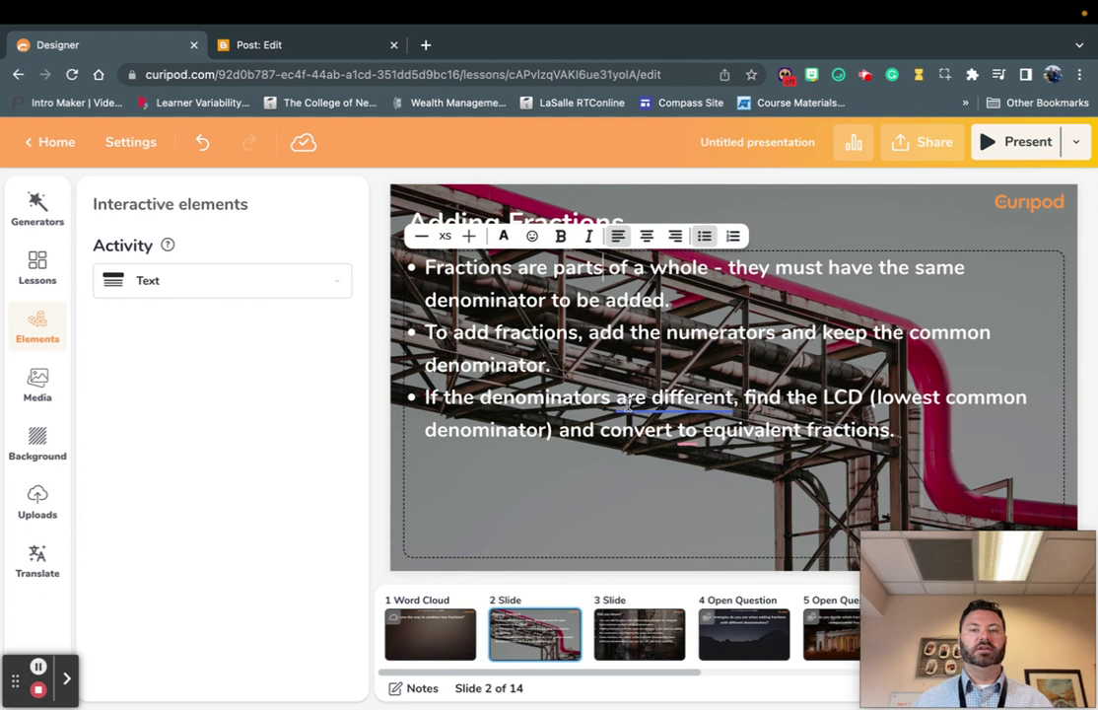
Step: Add a fourth bullet reading 'Add contents' after the third bullet on slide 2
mouse_move(653, 402)
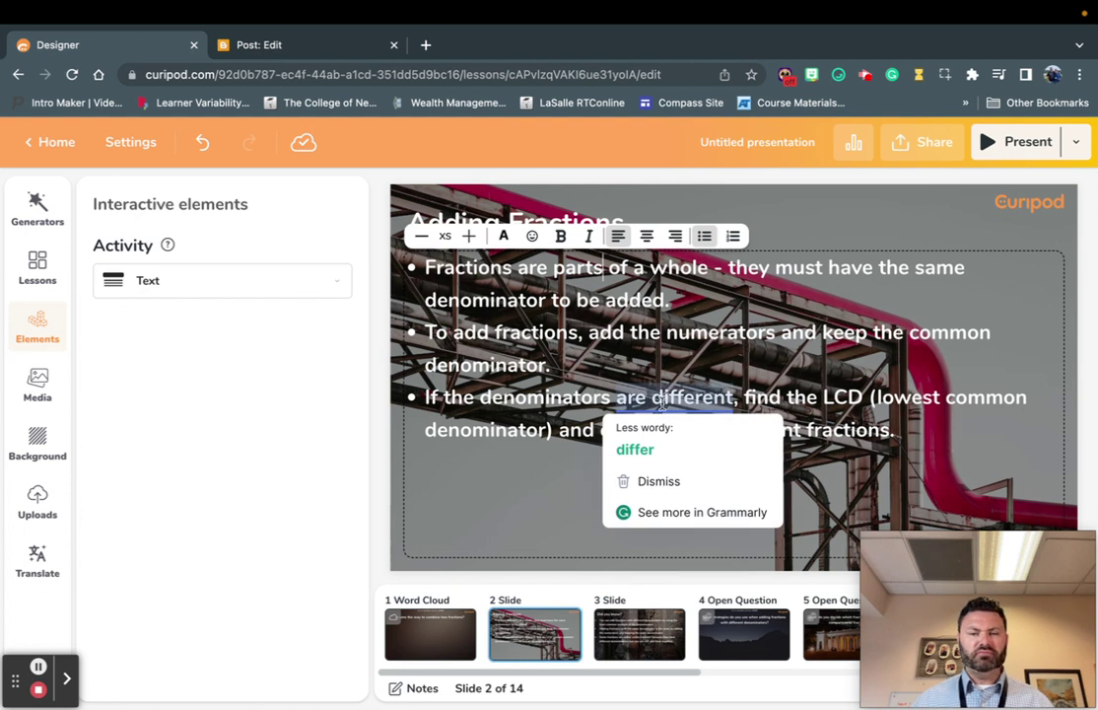
click(657, 453)
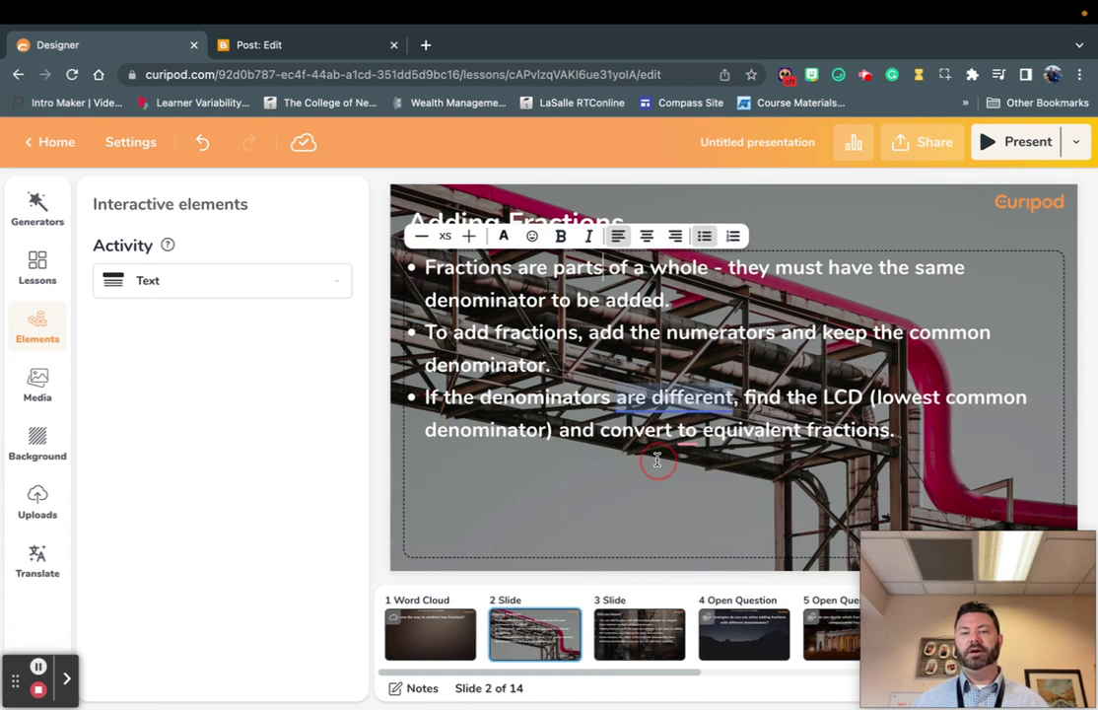
click(900, 431)
key(Return)
text(Add contents)
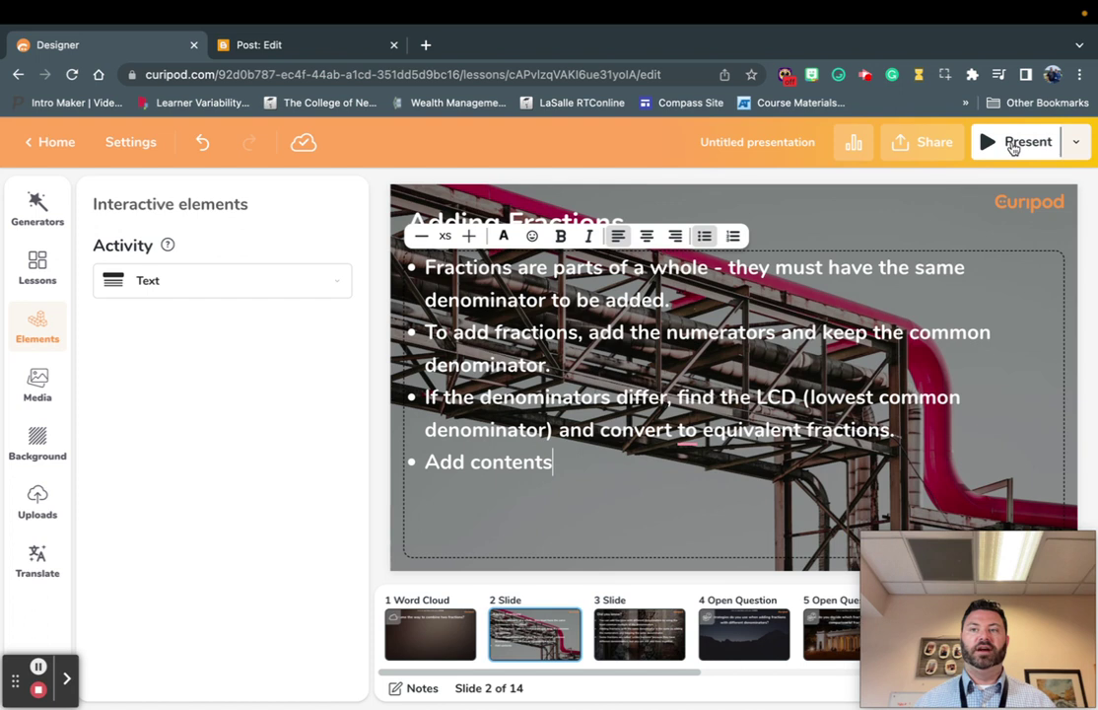
Step: Title the lesson 'Adding Fractions' in its settings and start presenting full screen
click(761, 142)
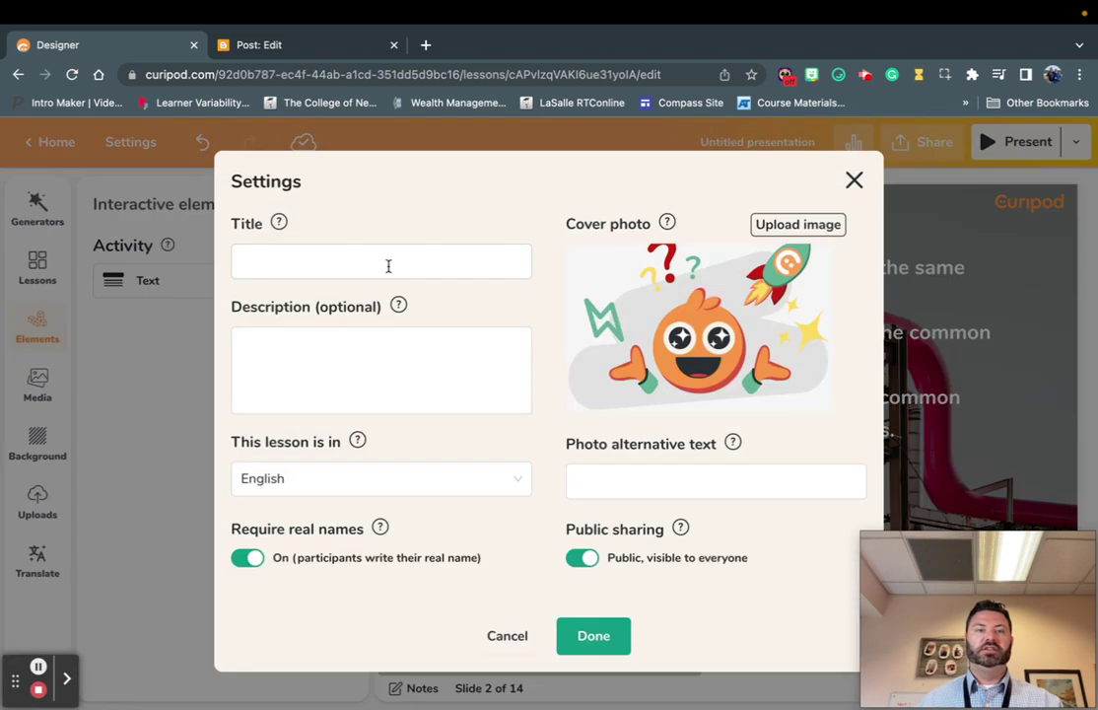
click(325, 260)
text(Adding Fractions)
click(603, 639)
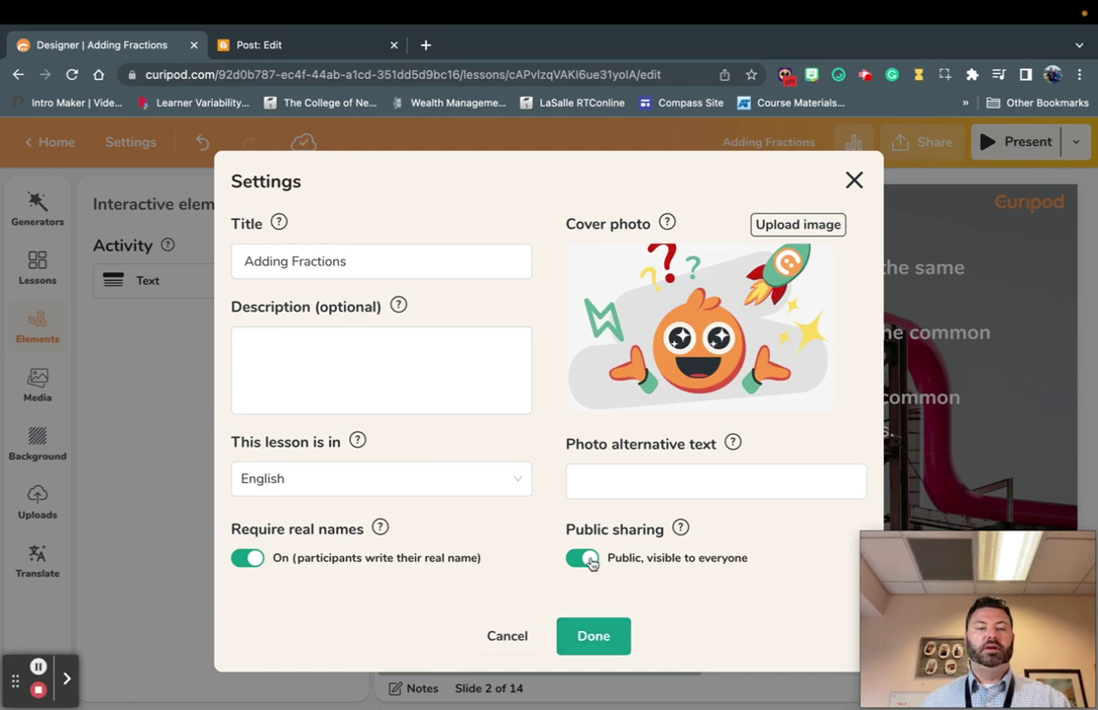
click(617, 642)
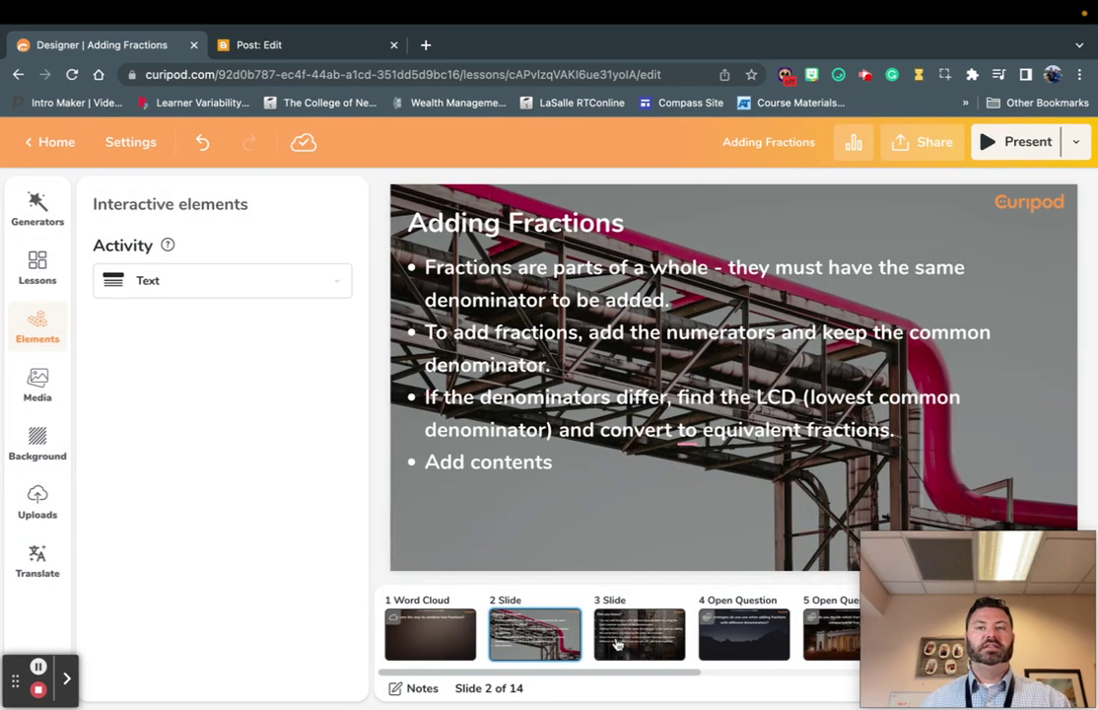
click(1009, 141)
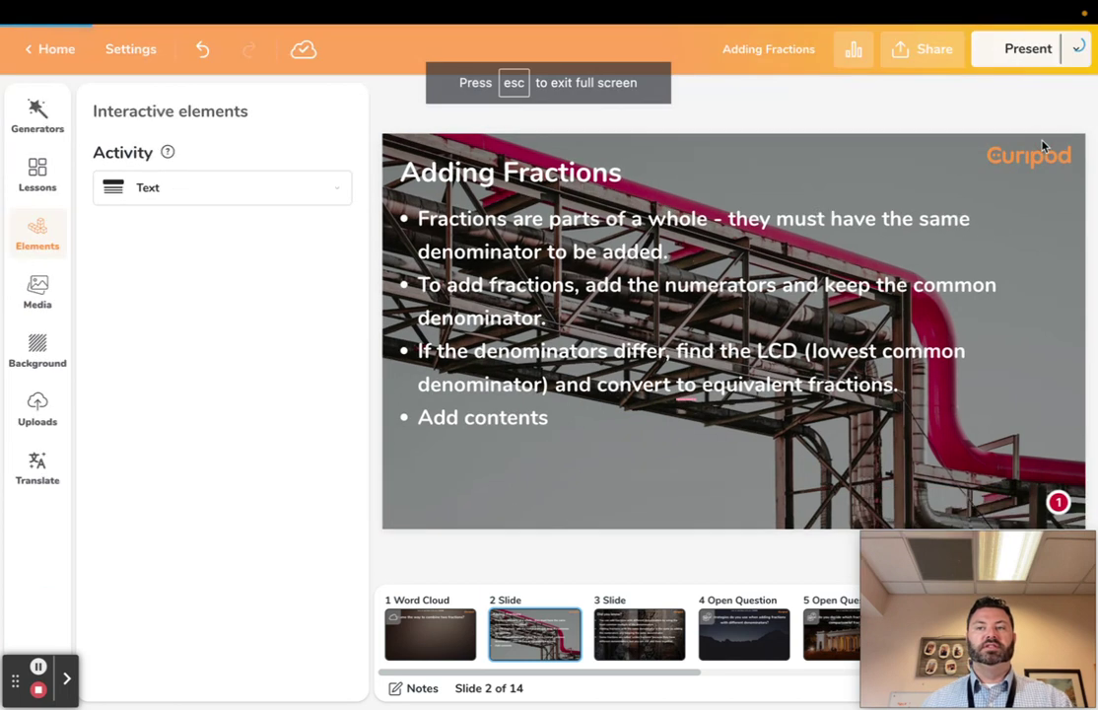
Step: Show students the join screen with its QR code, then return to the slide
drag(1005, 600, 1007, 133)
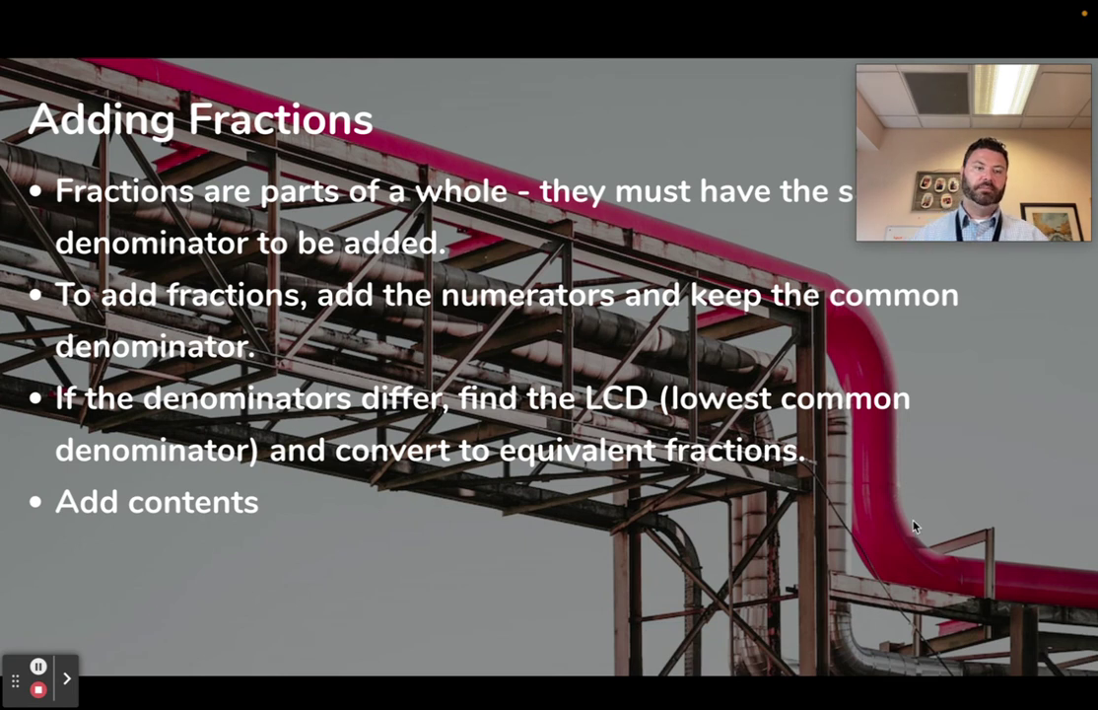
click(670, 686)
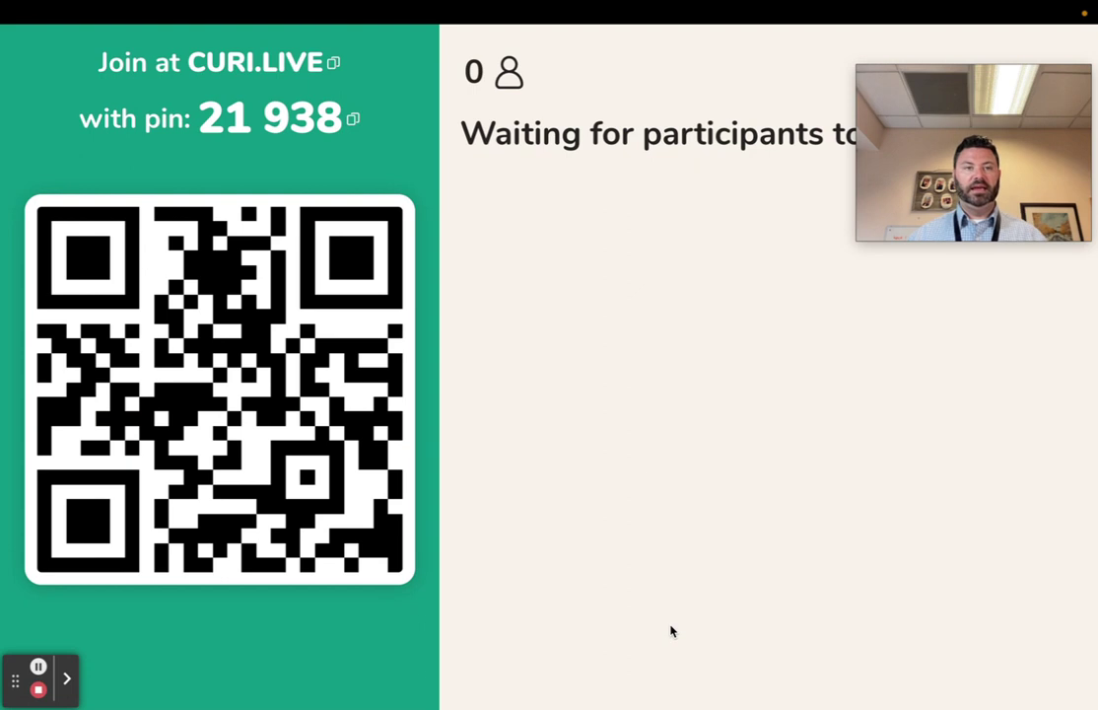
mouse_move(760, 465)
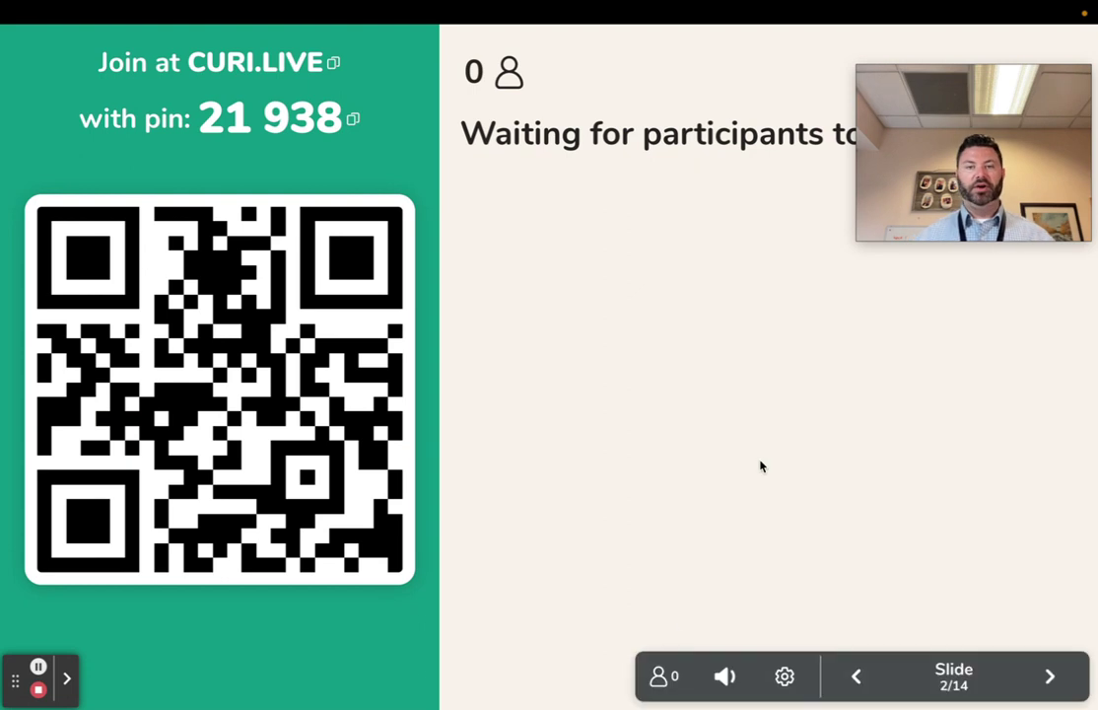
click(1048, 675)
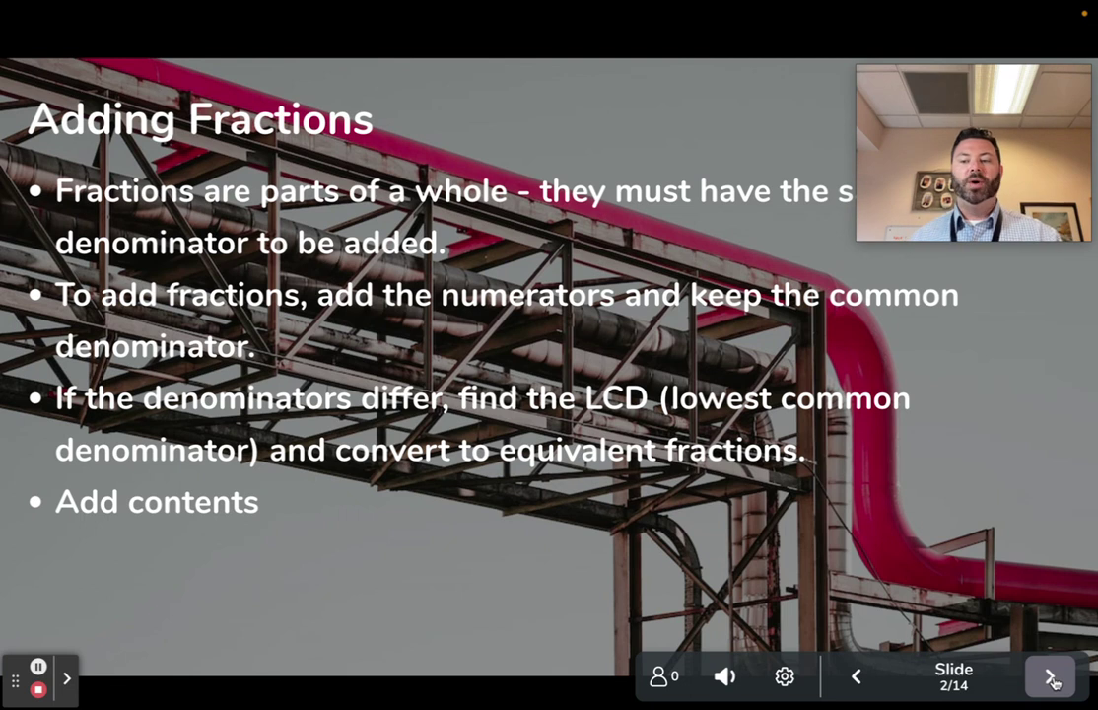
Step: Advance the presentation past the Did you know? slide and slide 4 to slide 5
click(1050, 678)
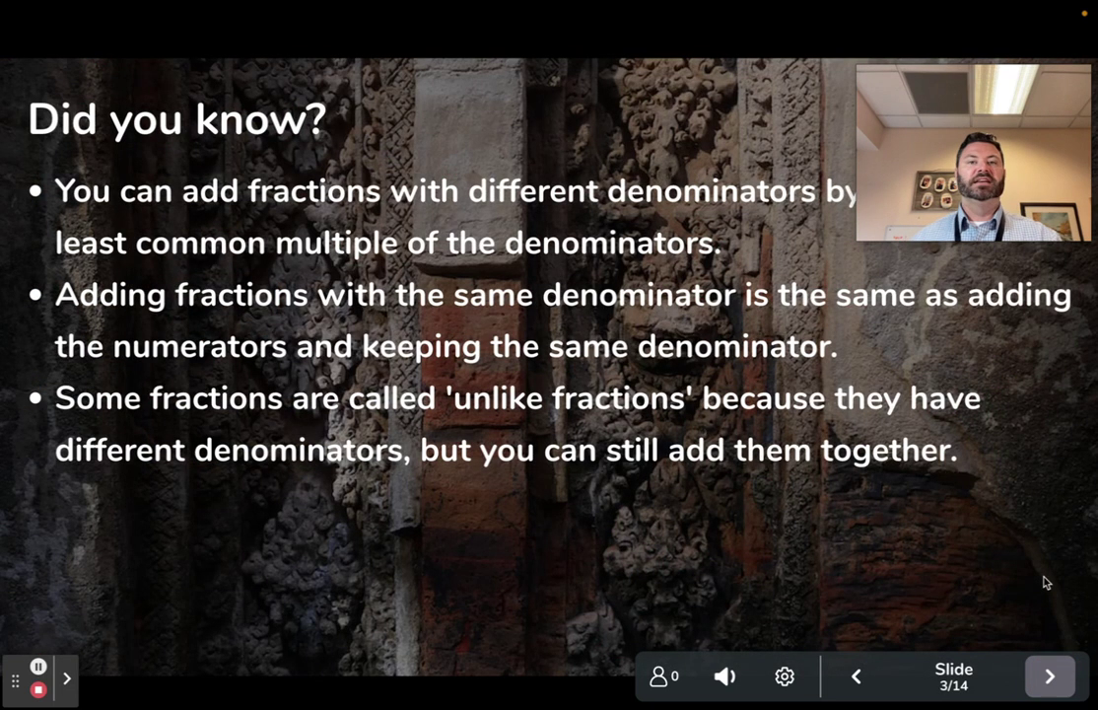
click(1048, 677)
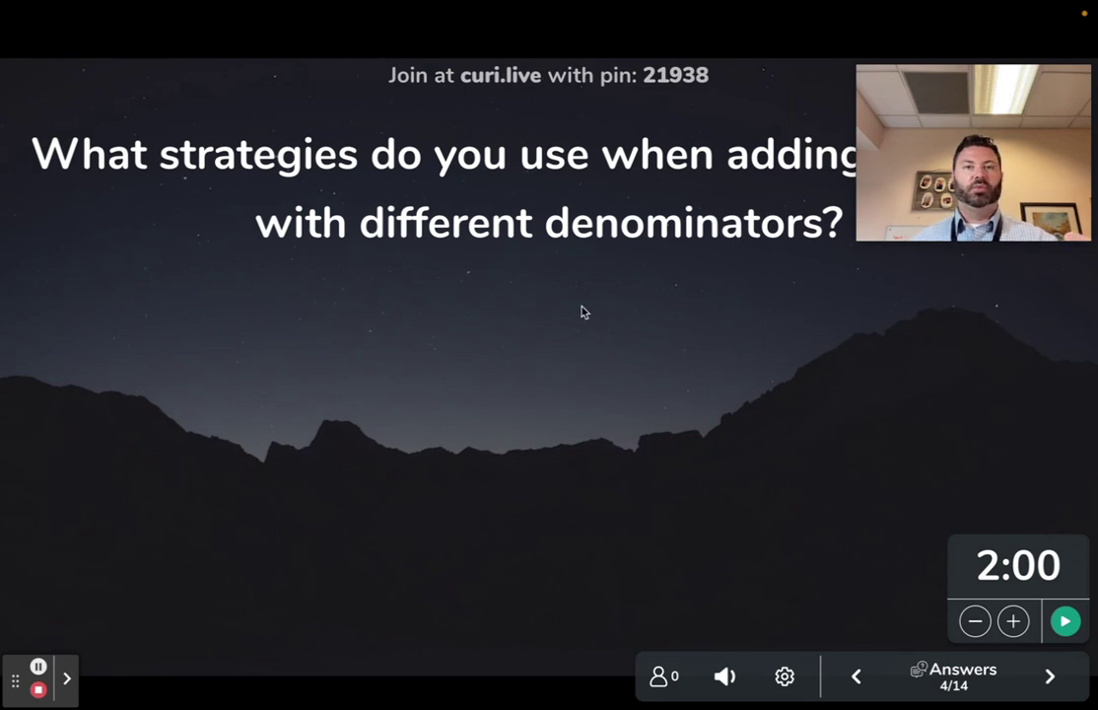
click(1039, 677)
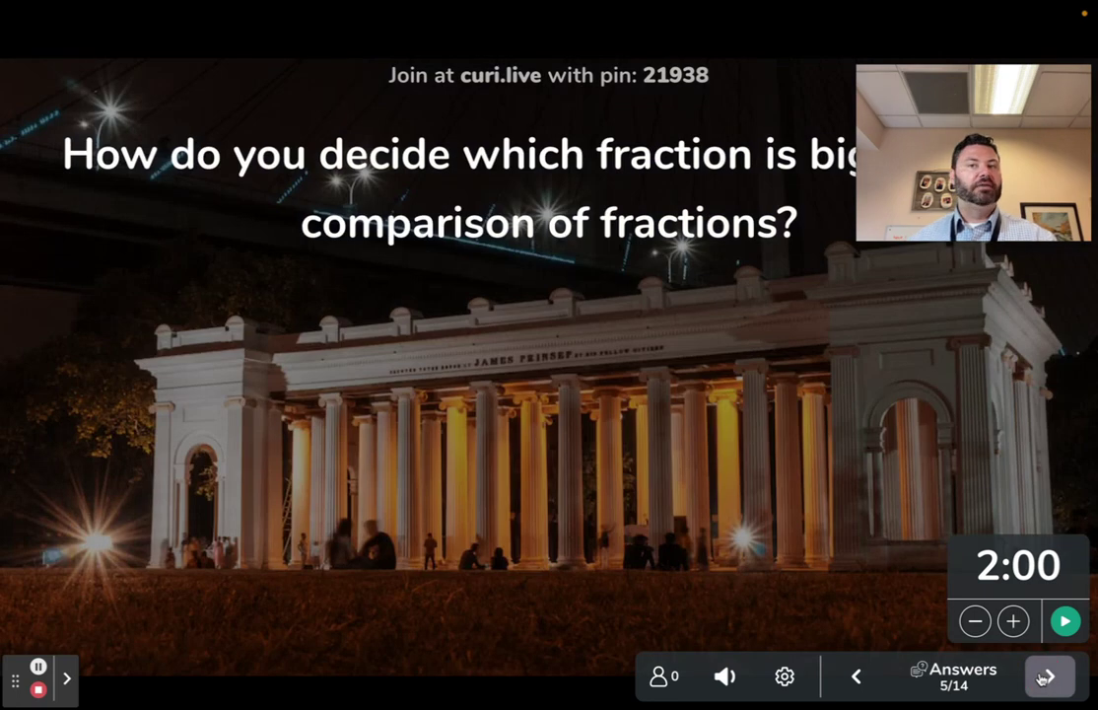
Step: Start the 2:00 answer timer on the comparing-fractions question, then stop it early
mouse_move(898, 195)
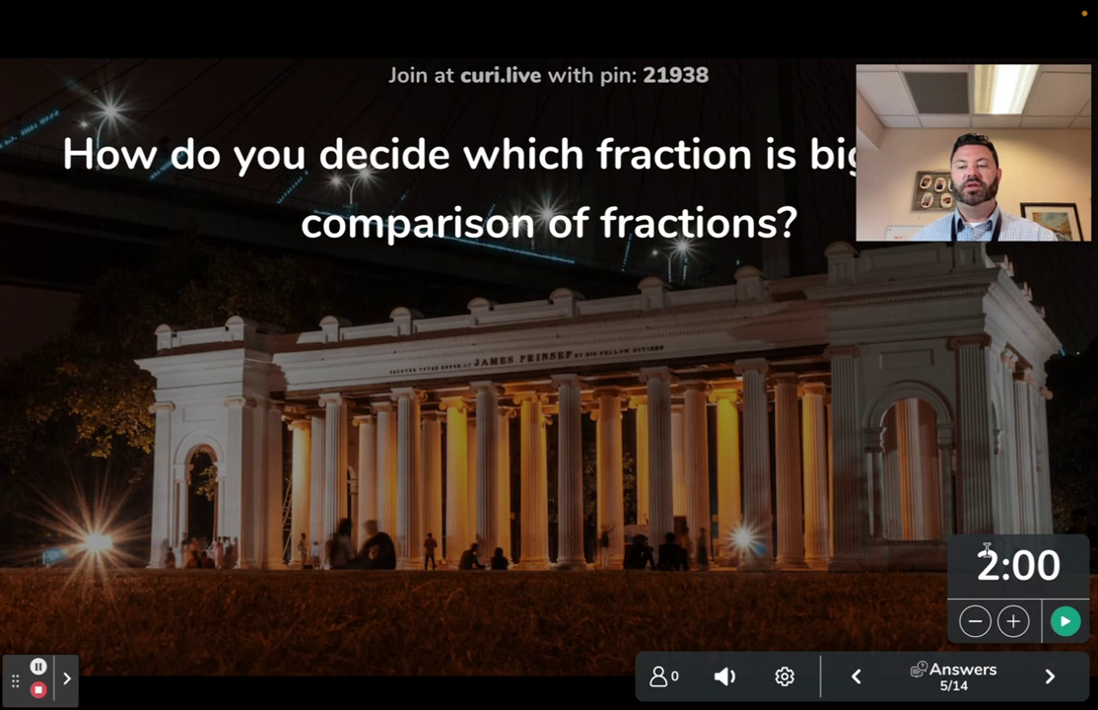
click(1066, 621)
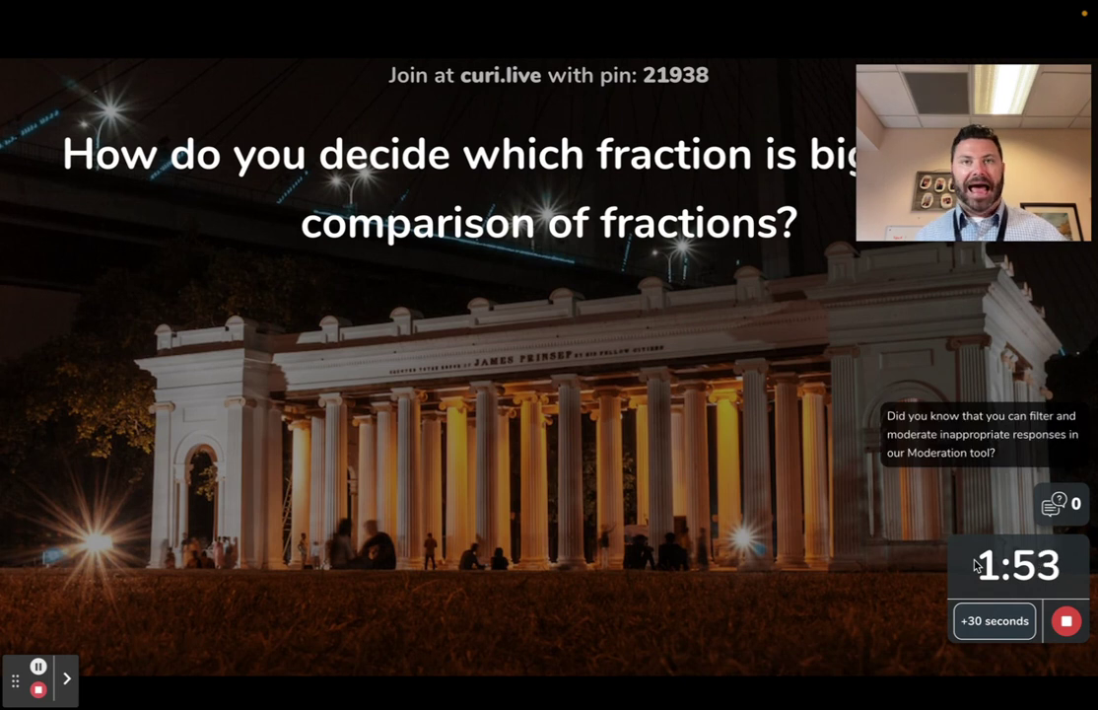
click(1066, 622)
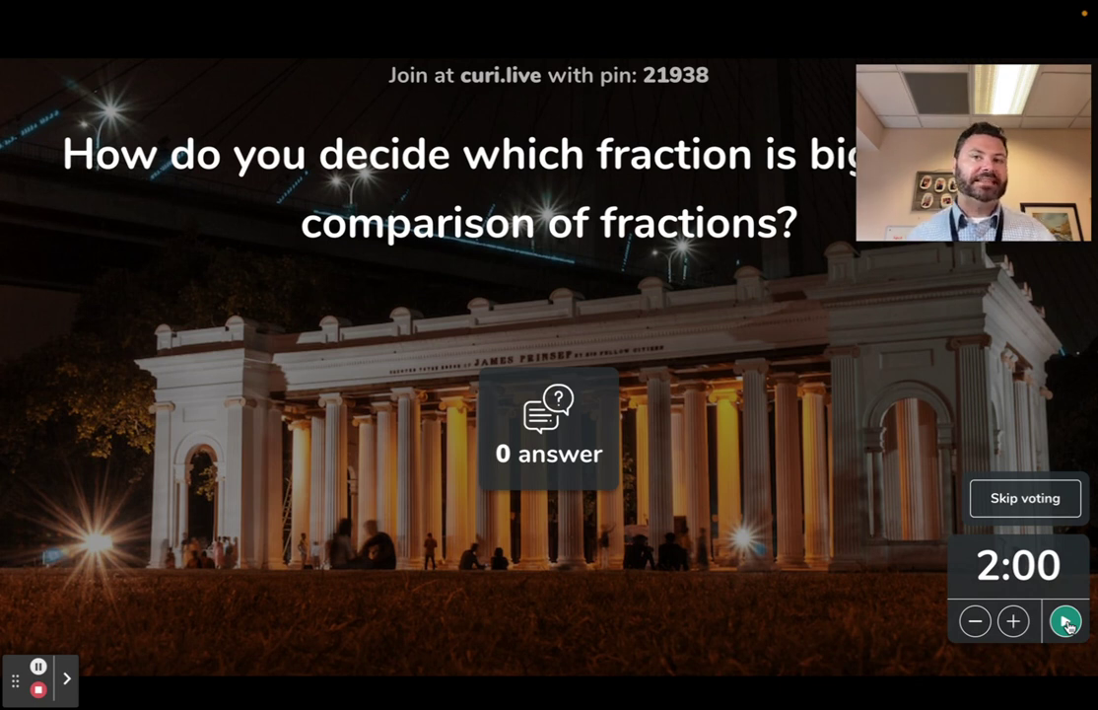
Step: Skip voting to show slide 5's answers, mute the sound, and check the presenter settings
click(1026, 498)
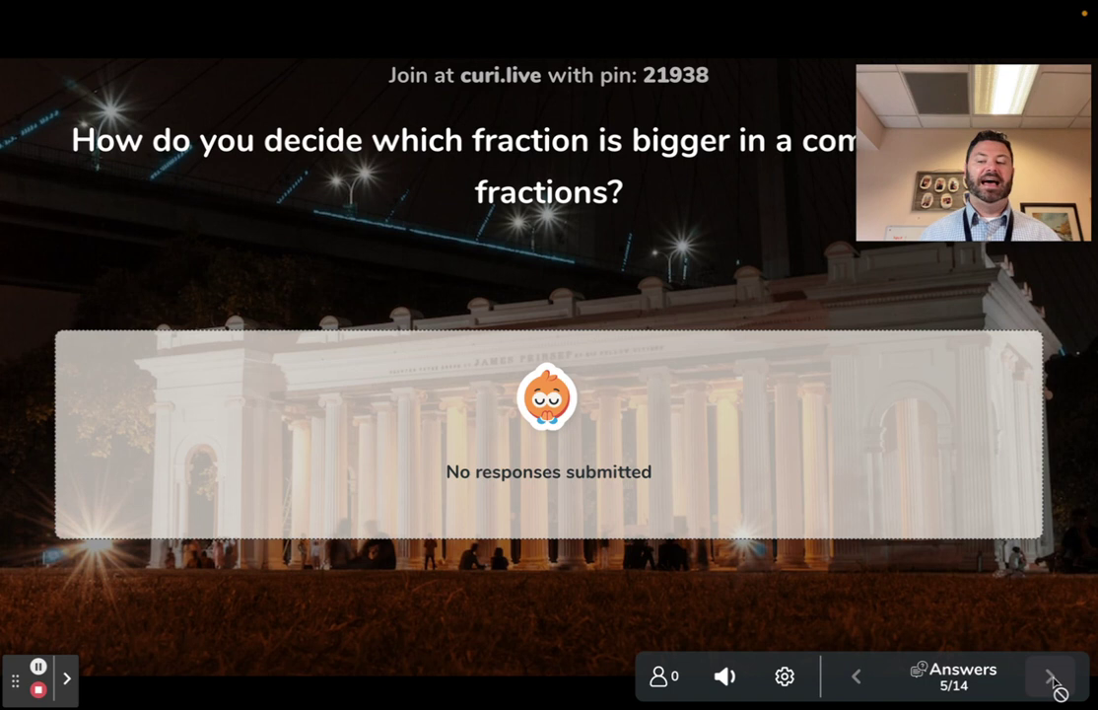
mouse_move(726, 676)
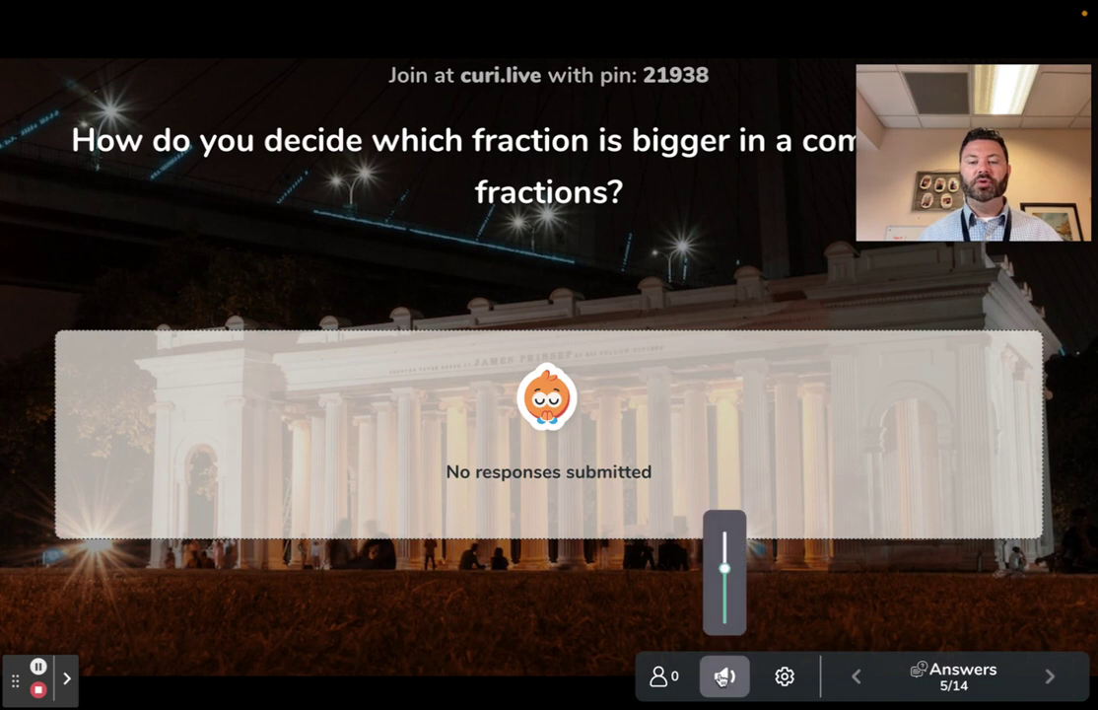
drag(723, 579, 724, 624)
click(784, 676)
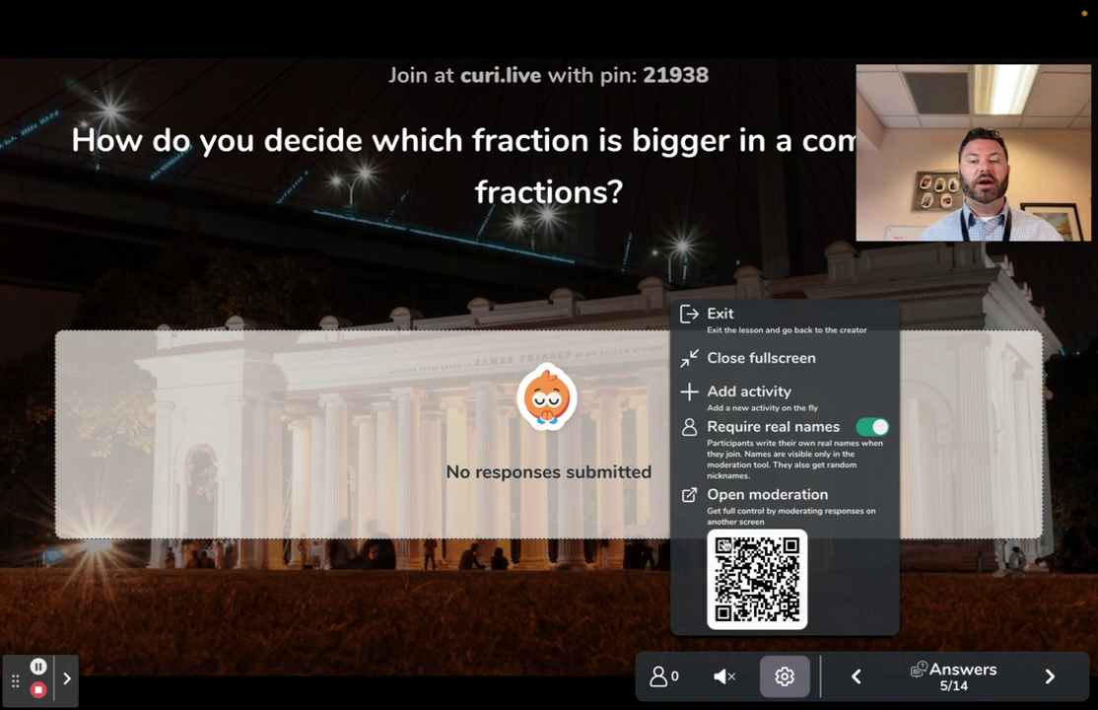
click(966, 591)
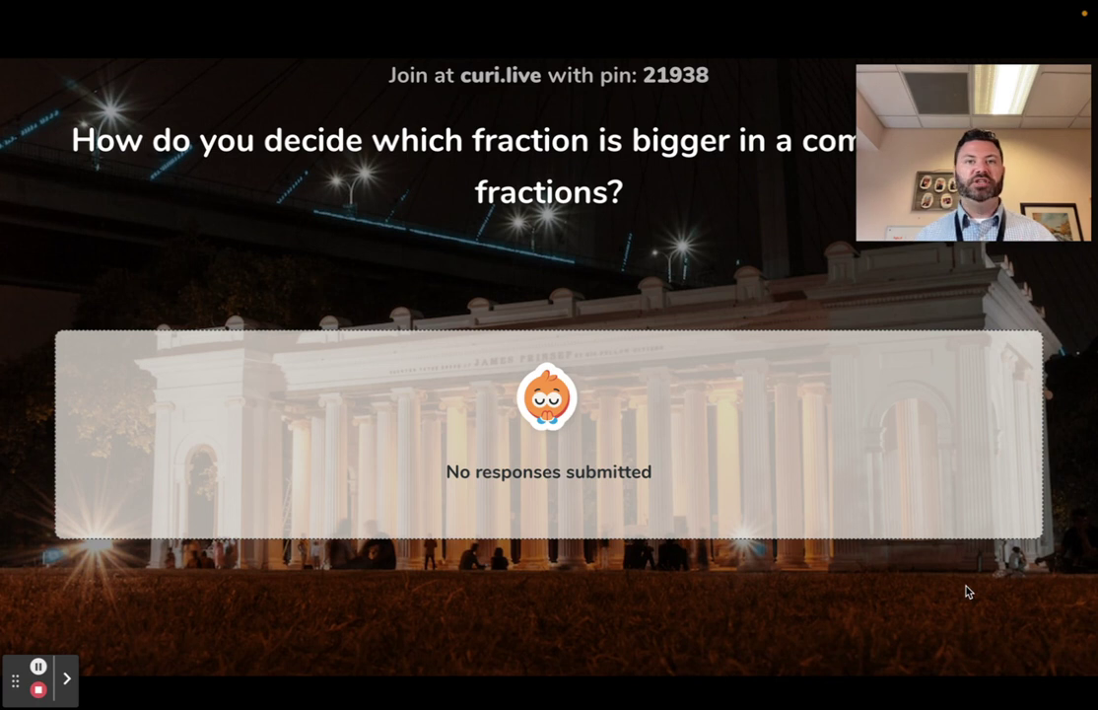
mouse_move(849, 578)
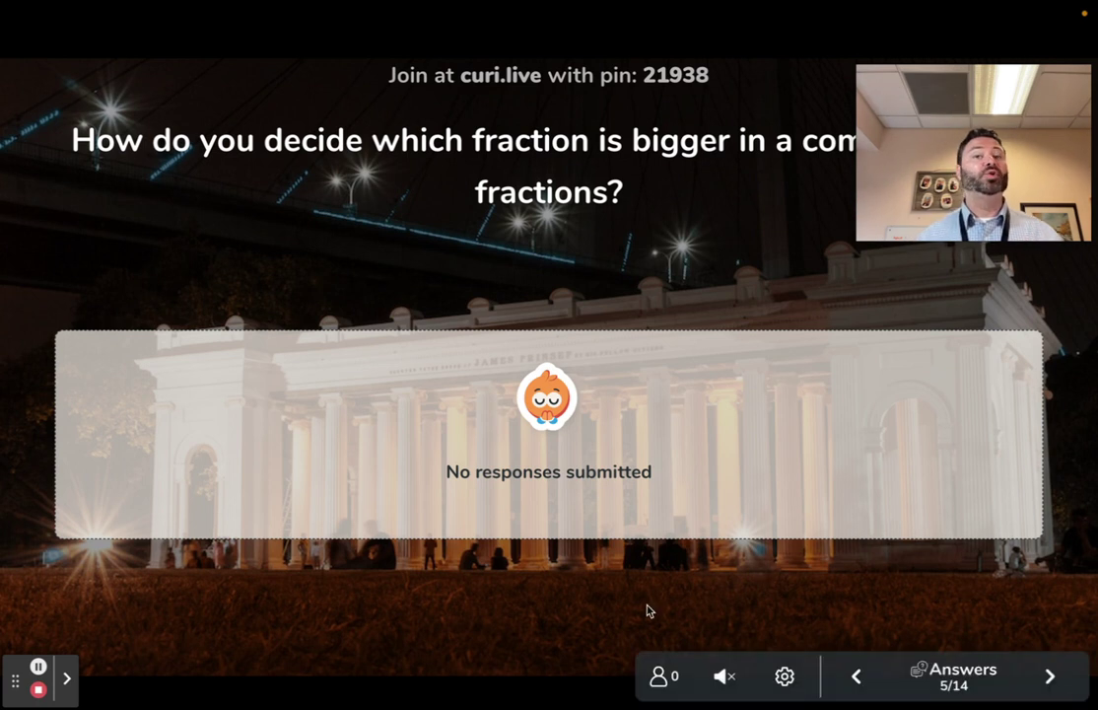